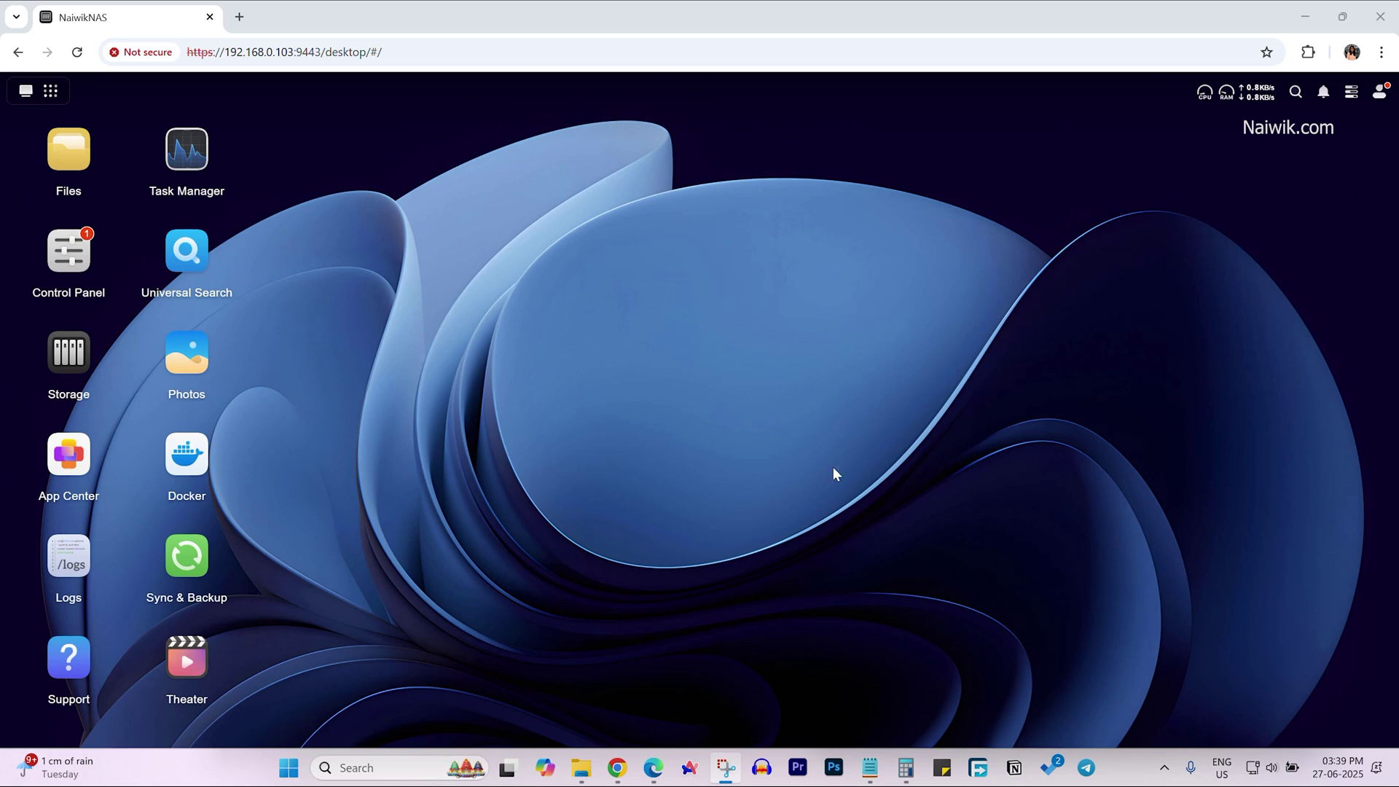
Open Control Panel's Update & Restore page, showing firmware 1.6.0.2917 available over 1.5.0.2626.
{"action": "left_click", "coordinate": [68, 262]}
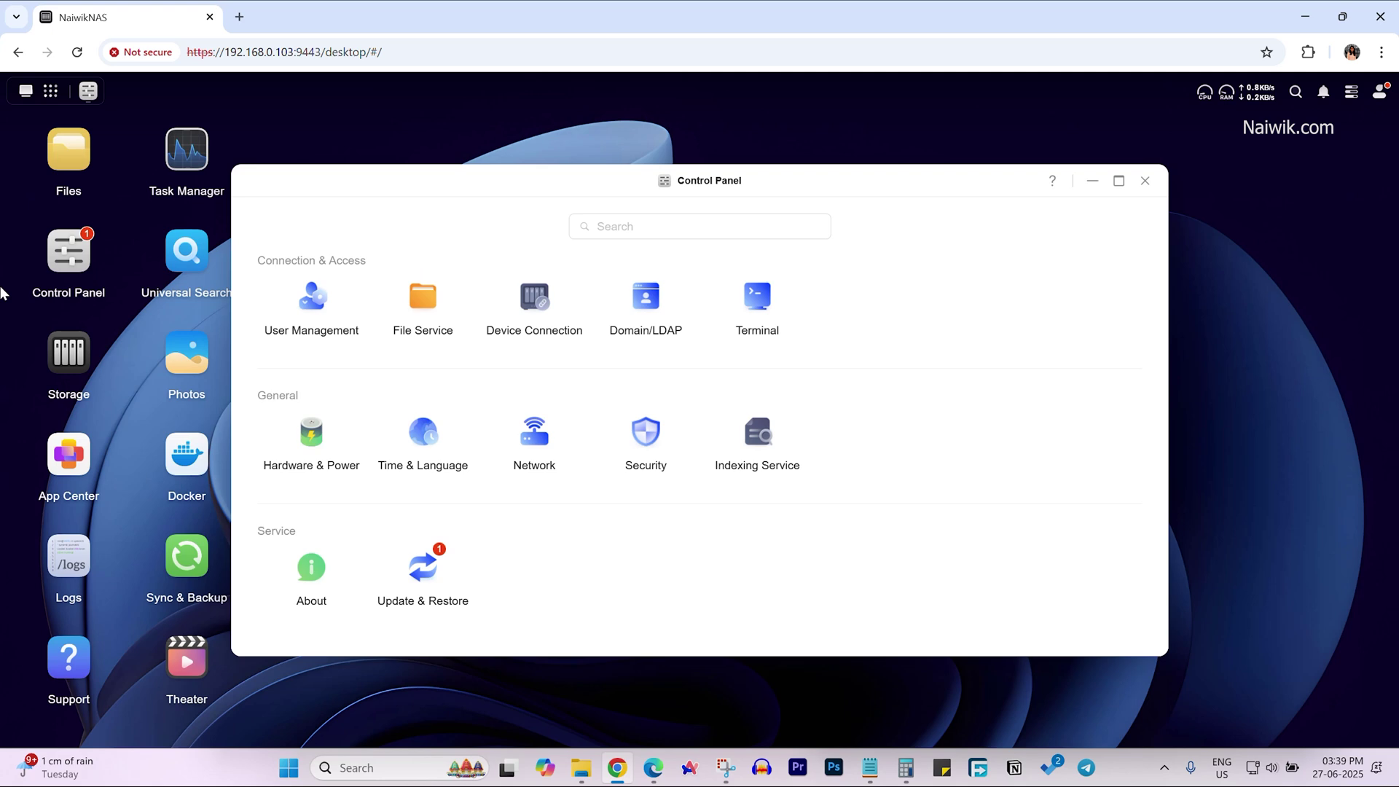
{"action": "left_click", "coordinate": [428, 571]}
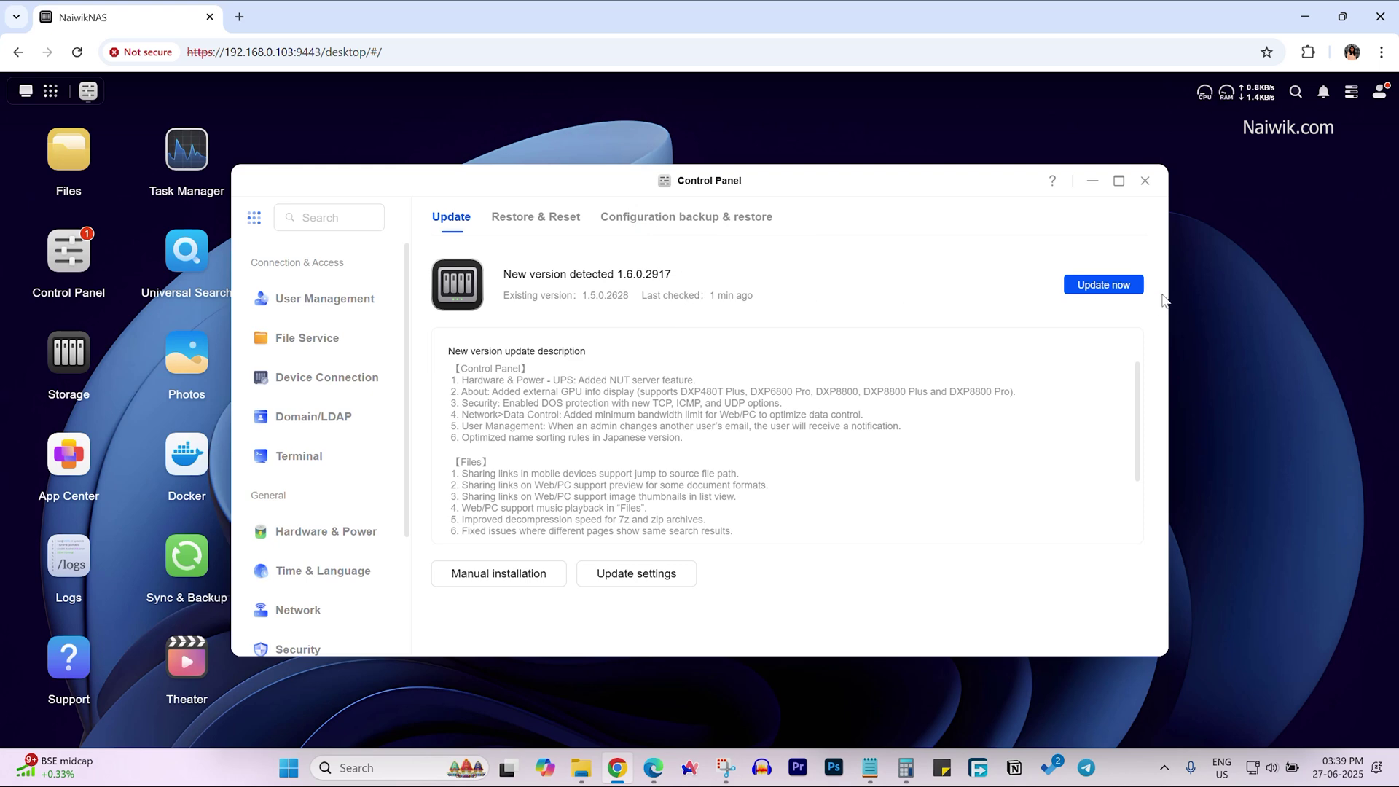
Start the 1.6.0.2917 firmware update and confirm it despite the warning that services will stop.
{"action": "left_click", "coordinate": [1103, 284]}
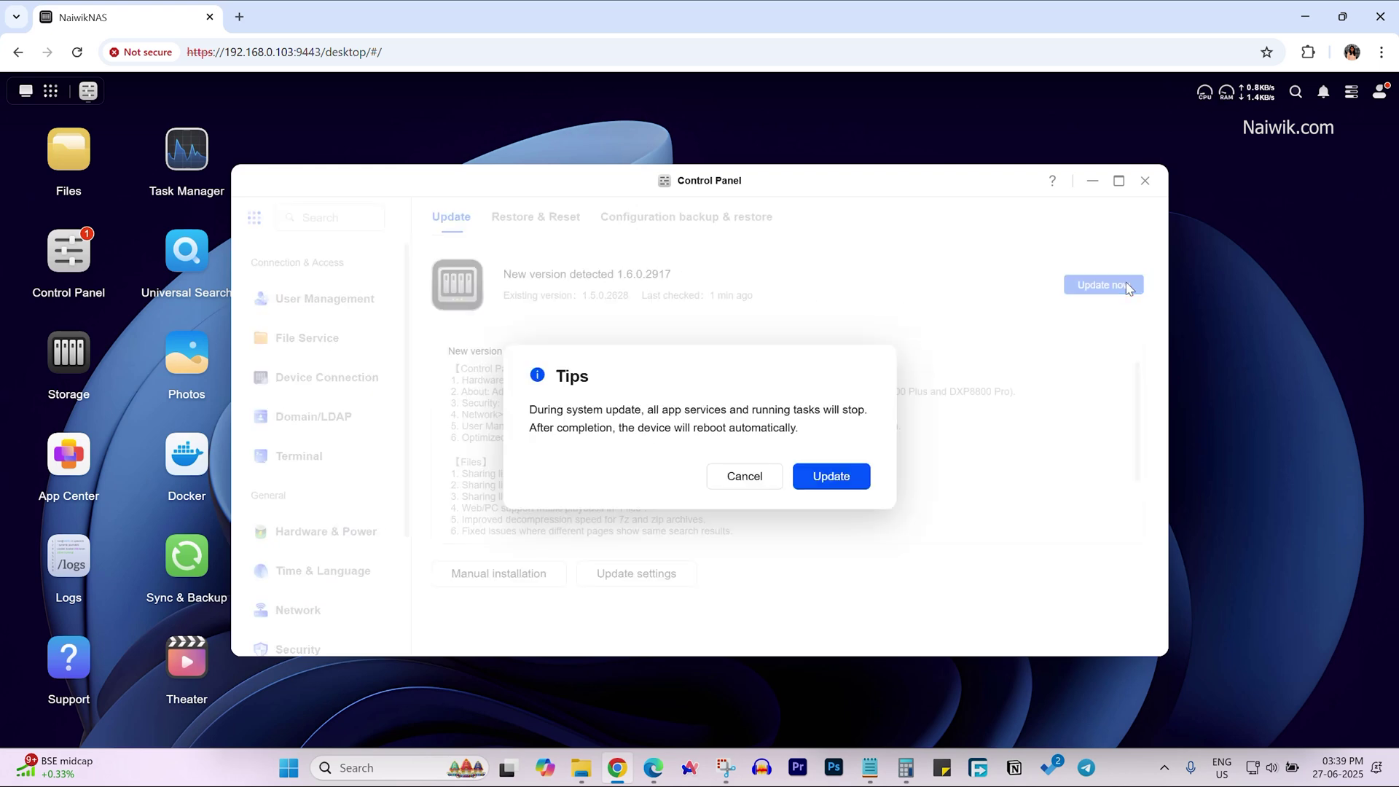
{"action": "left_click", "coordinate": [832, 476]}
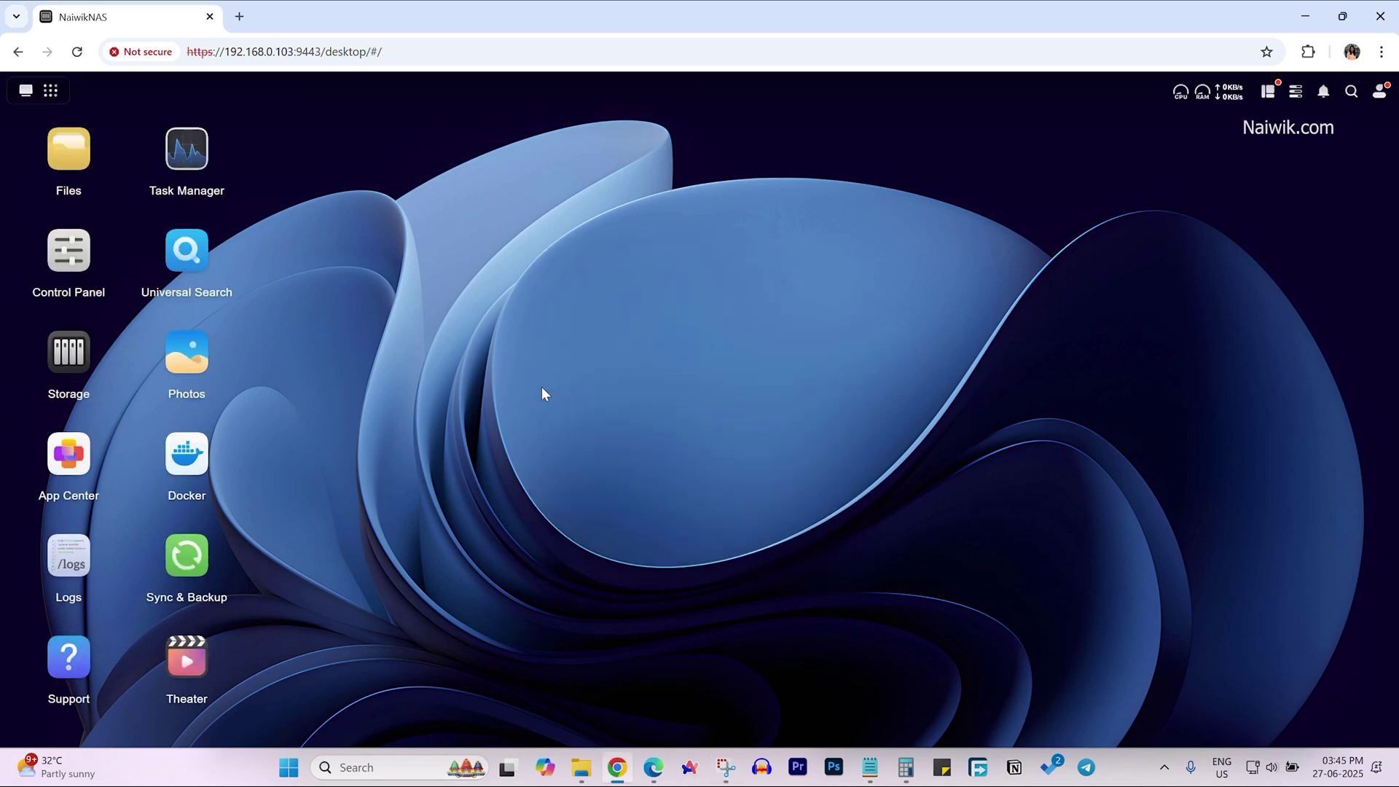
Reopen Control Panel's Update & Restore page to confirm 1.6.0.2917 is already the latest version.
{"action": "left_click", "coordinate": [73, 268]}
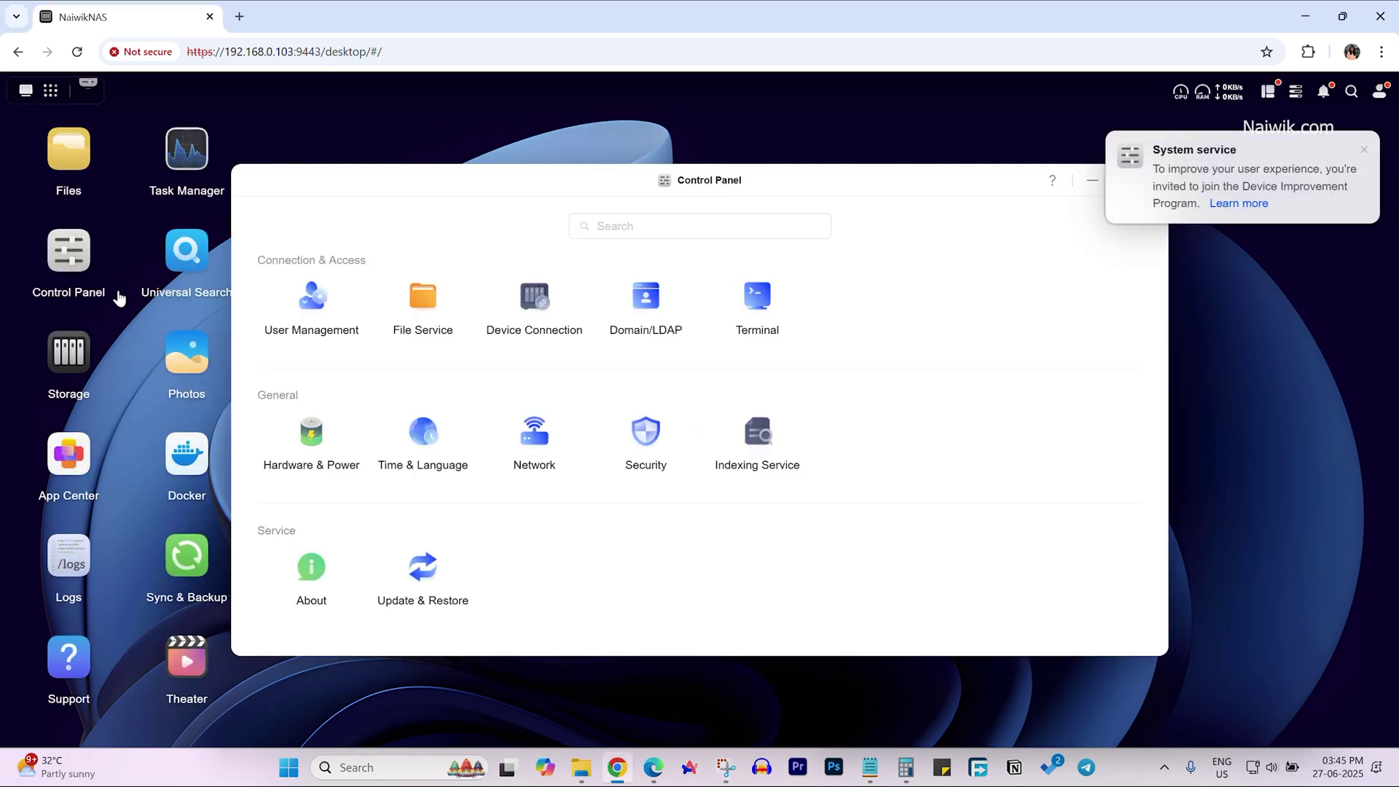
{"action": "left_click", "coordinate": [424, 577]}
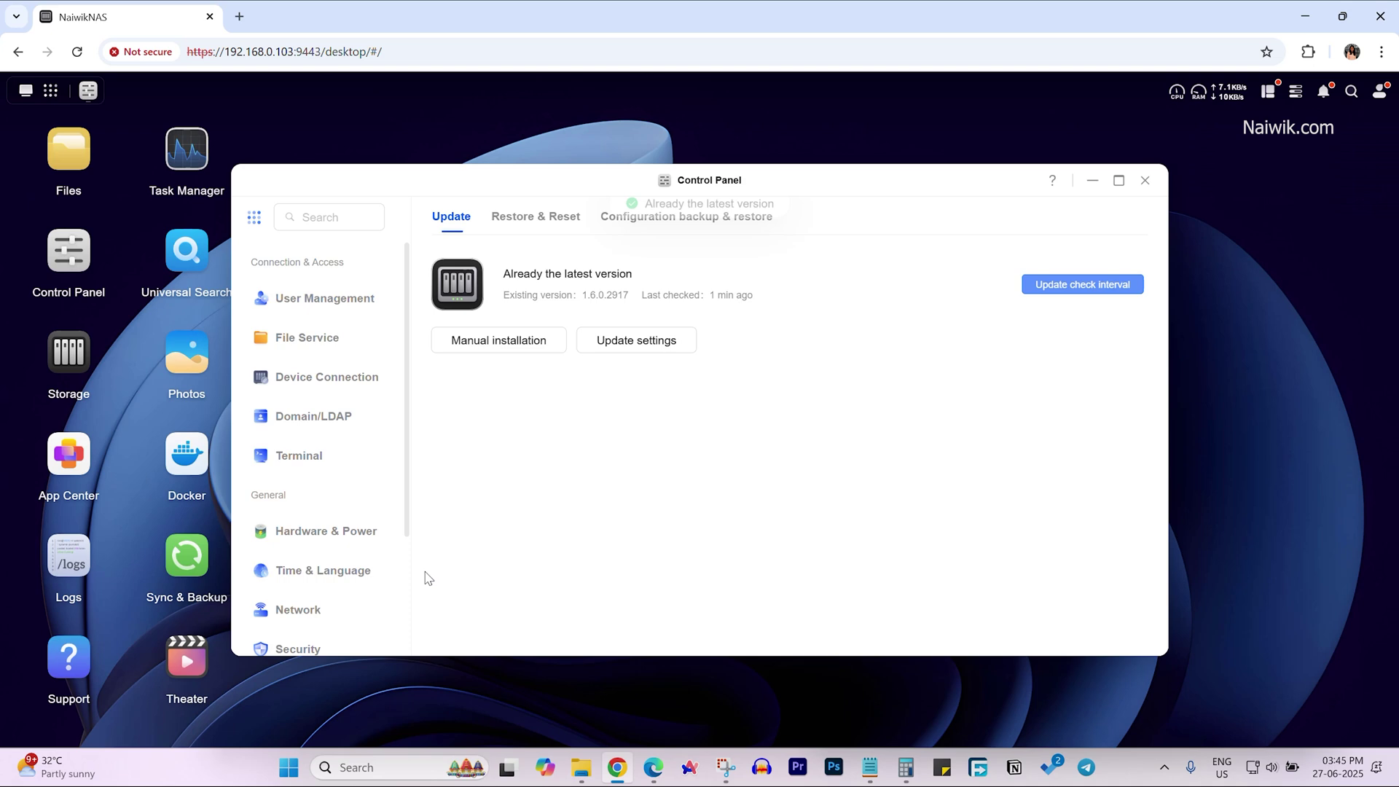